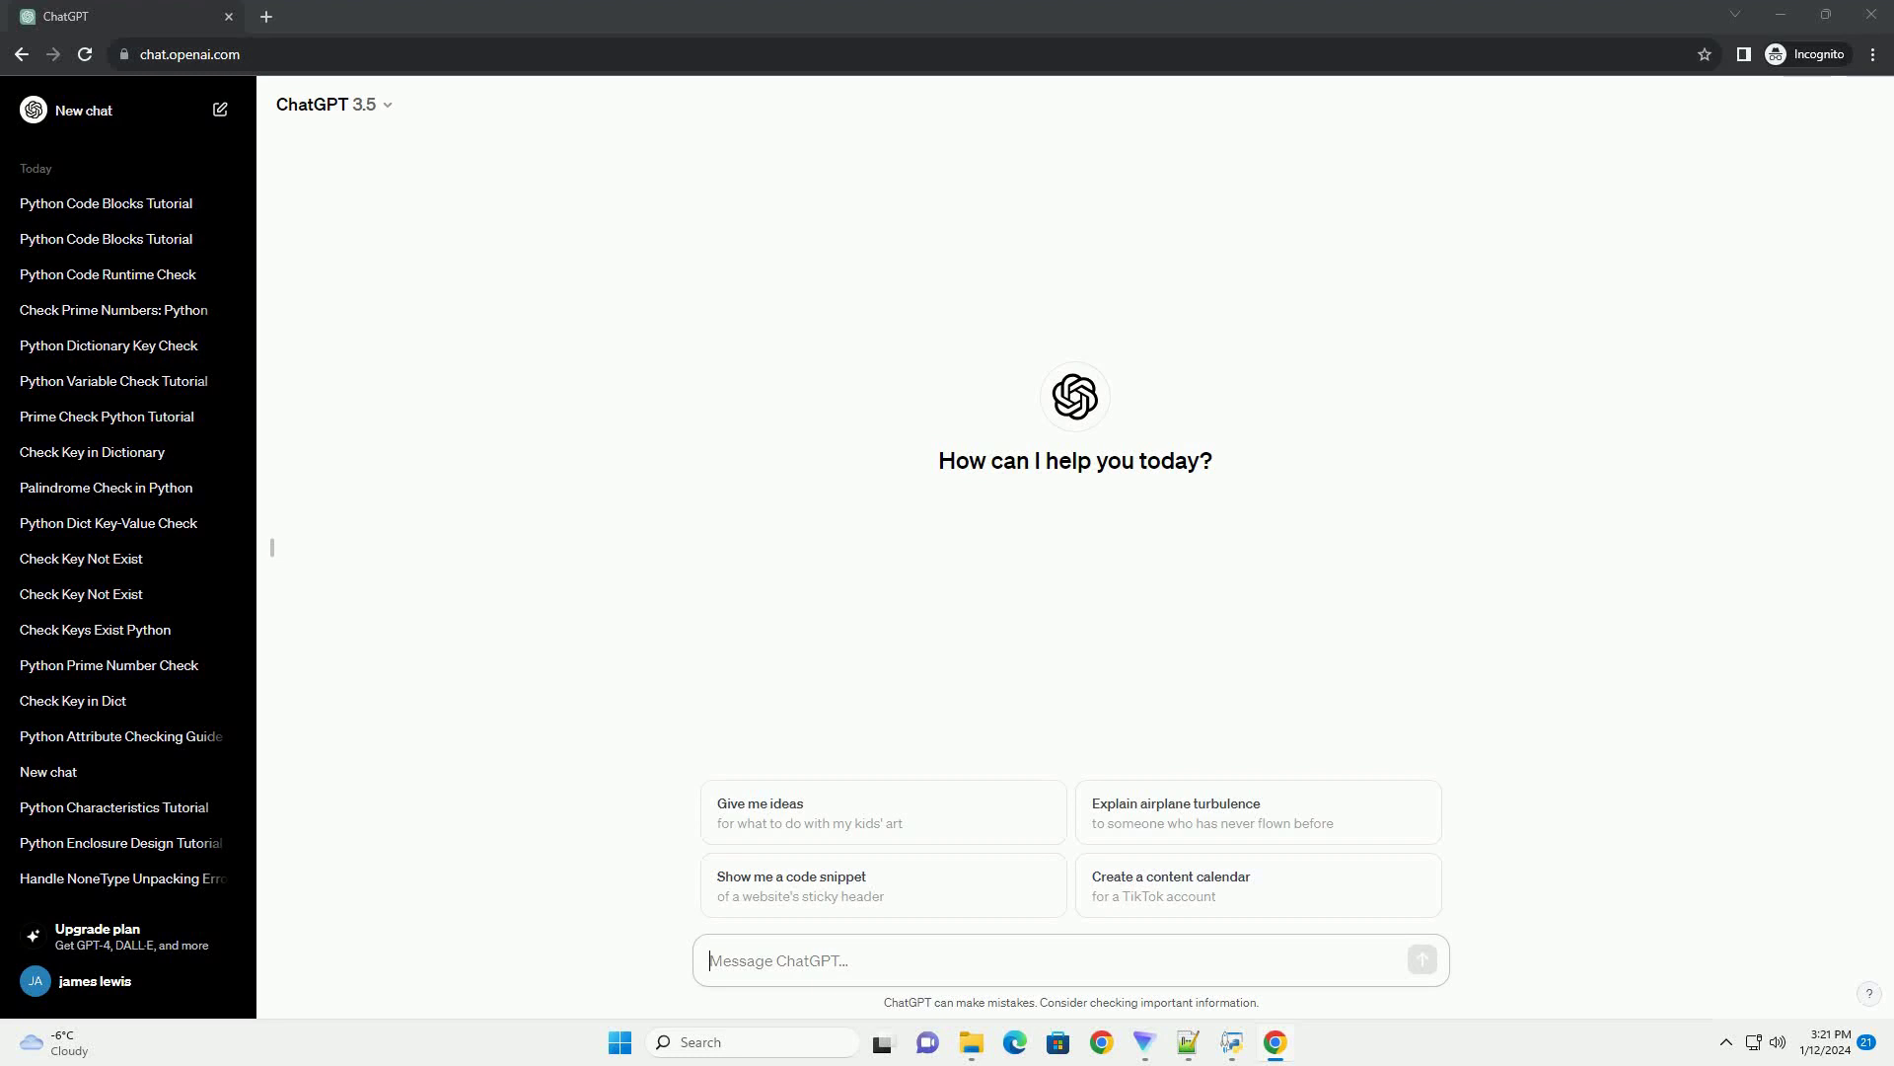
- Paste and send a request for a Python tutorial on adding two numbers, with code
text(write an informative tutorial about code for adding two numbers in python with code example)
key(Return)
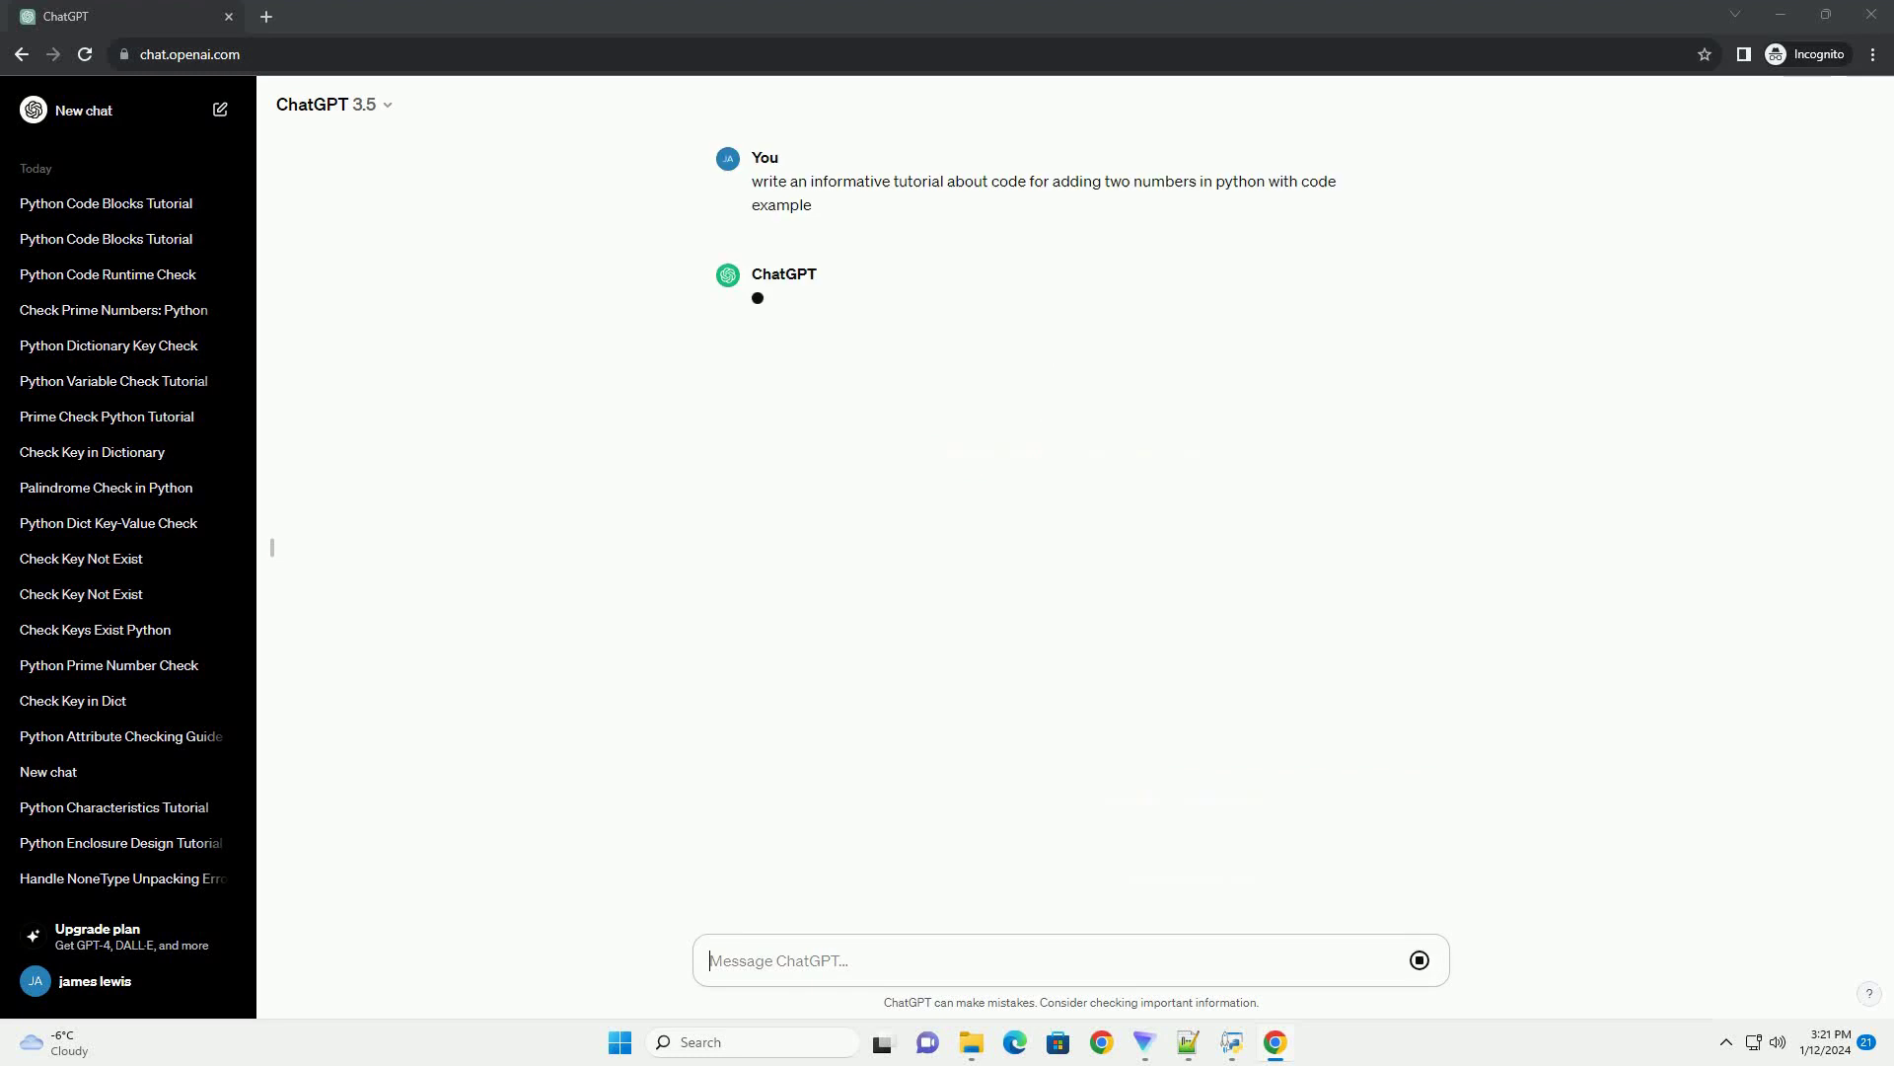